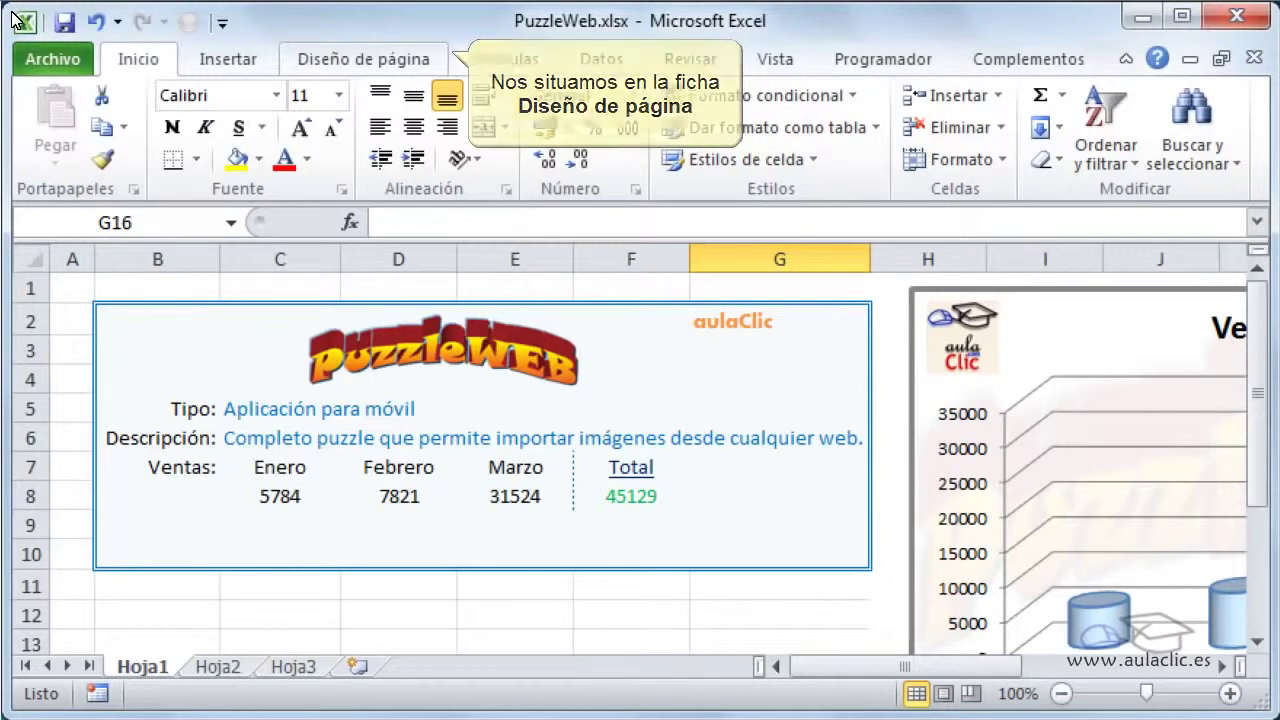
Switch to the Diseño de página ribbon tab for PuzzleWeb.xlsx
left_click(391, 62)
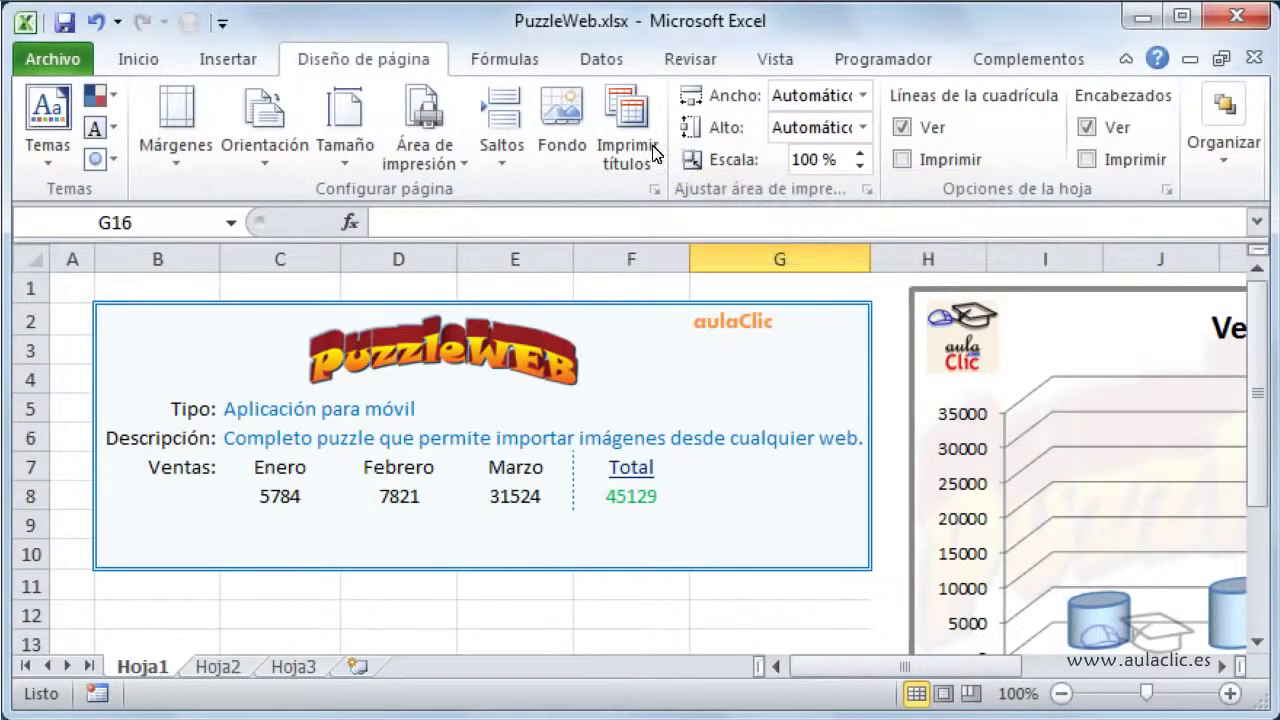
In Configurar página, set Horizontal orientation and scale to fit 1 page by 1 page
left_click(656, 190)
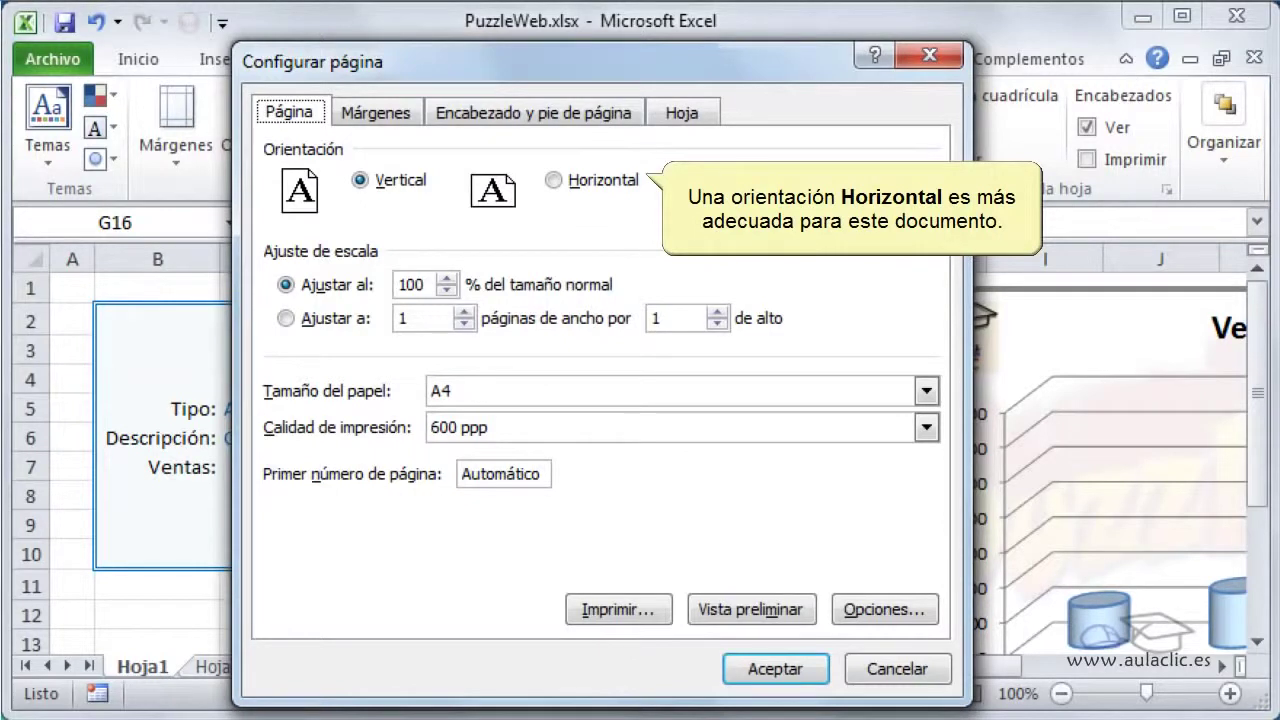
left_click(569, 182)
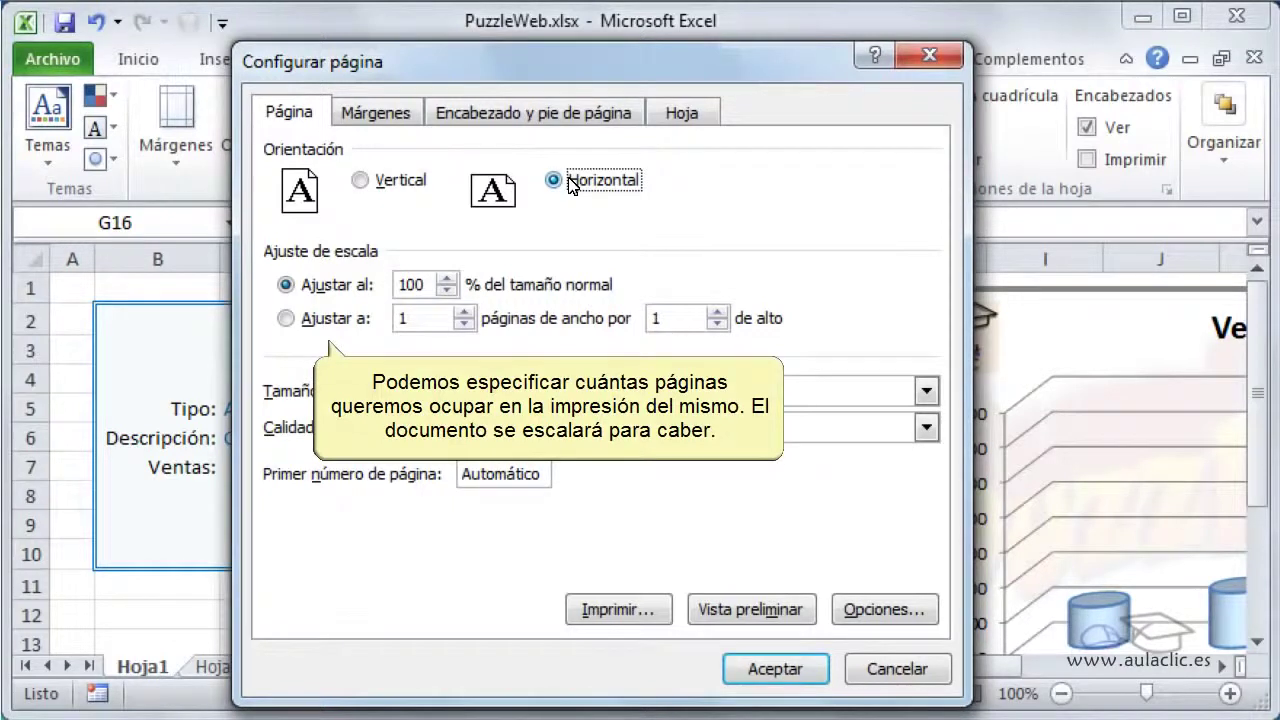
left_click(337, 316)
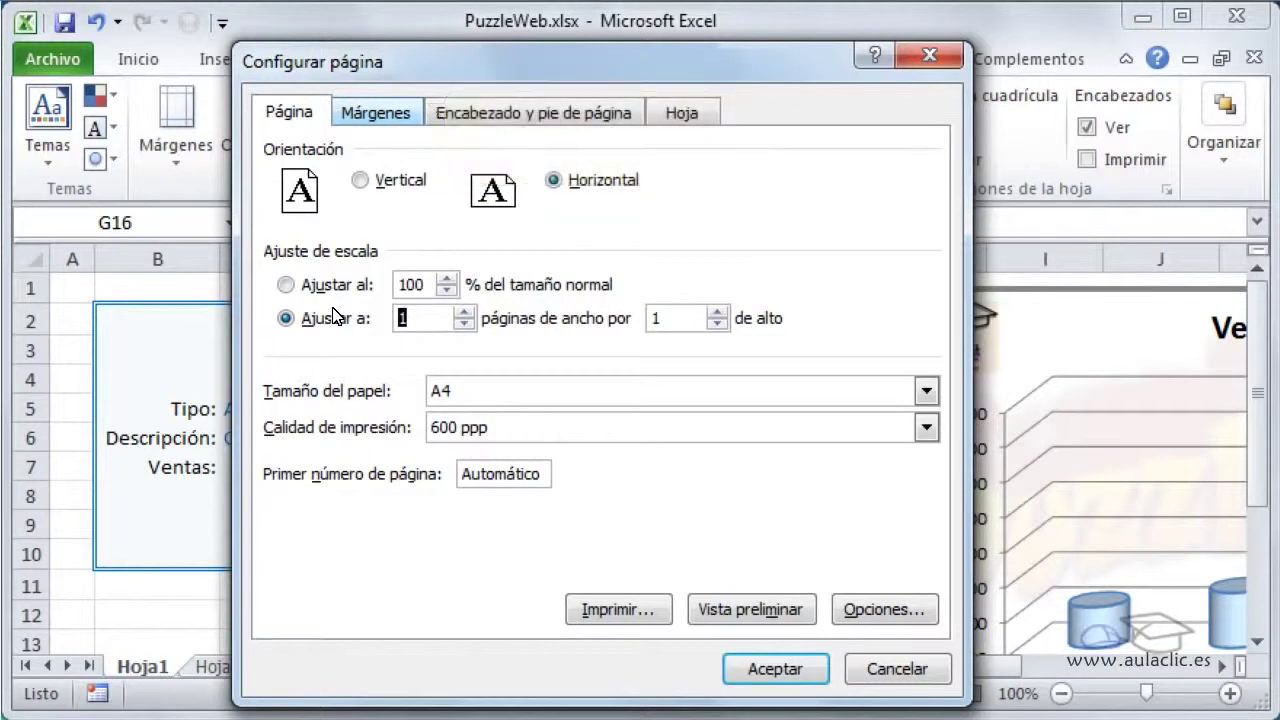
left_click(386, 116)
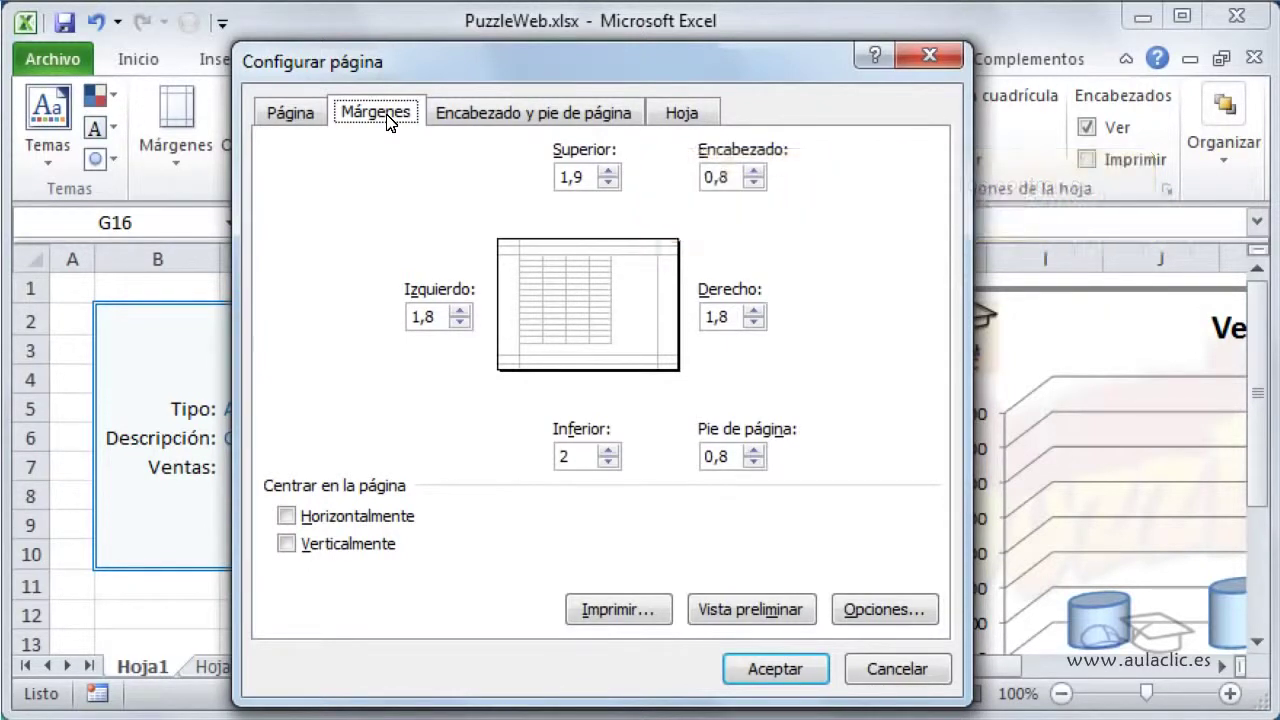
Lower the Superior (top) margin from 1,9 to 0,4
left_click(609, 181)
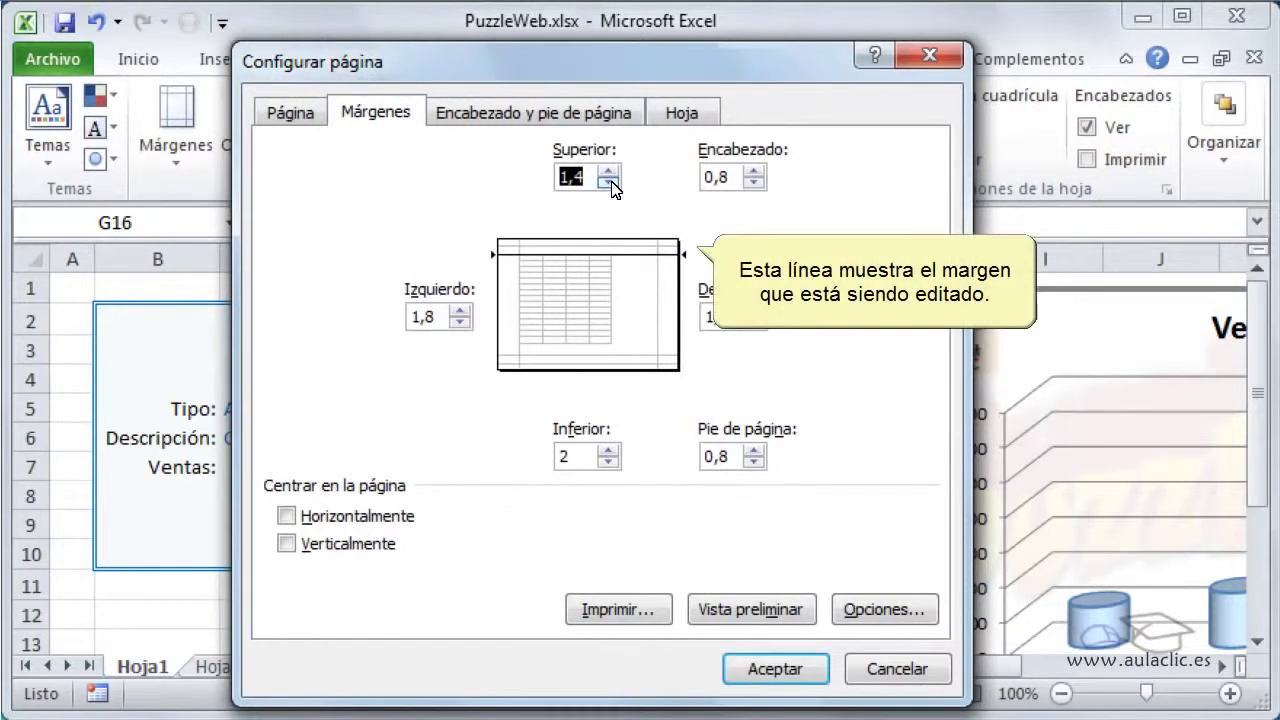
left_click(609, 181)
left_click(609, 181)
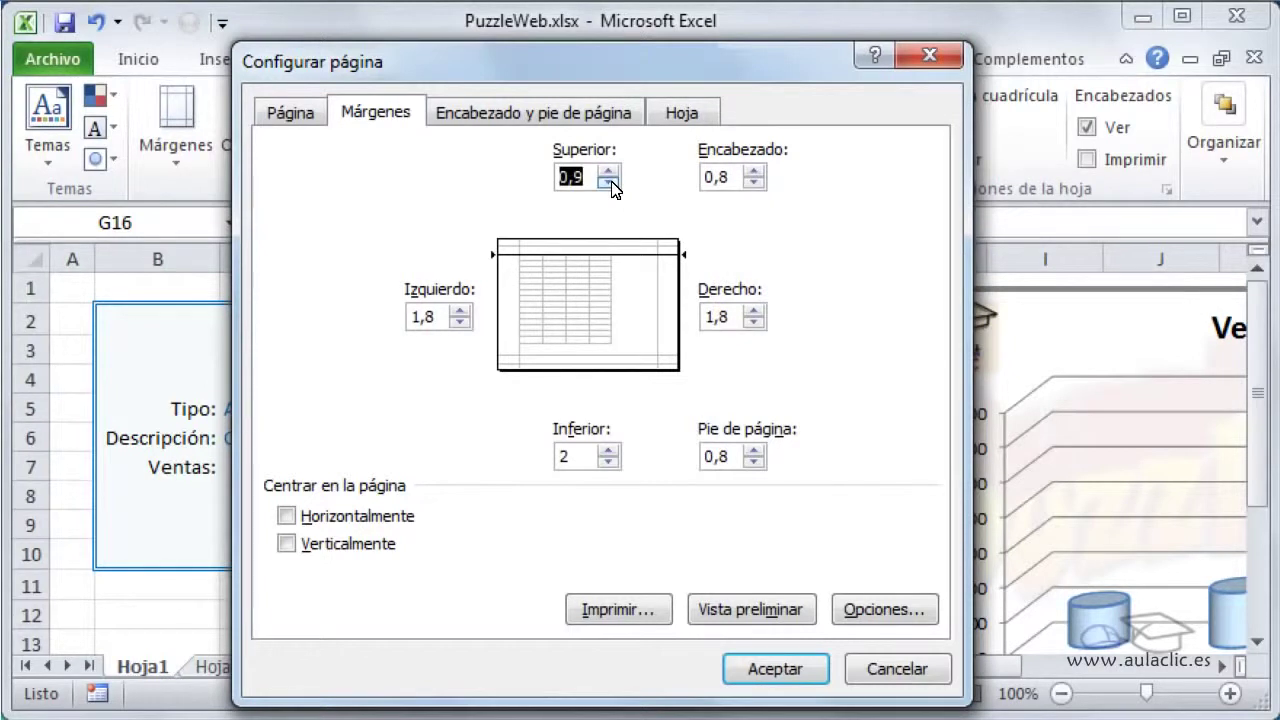
left_click(609, 182)
left_click(609, 182)
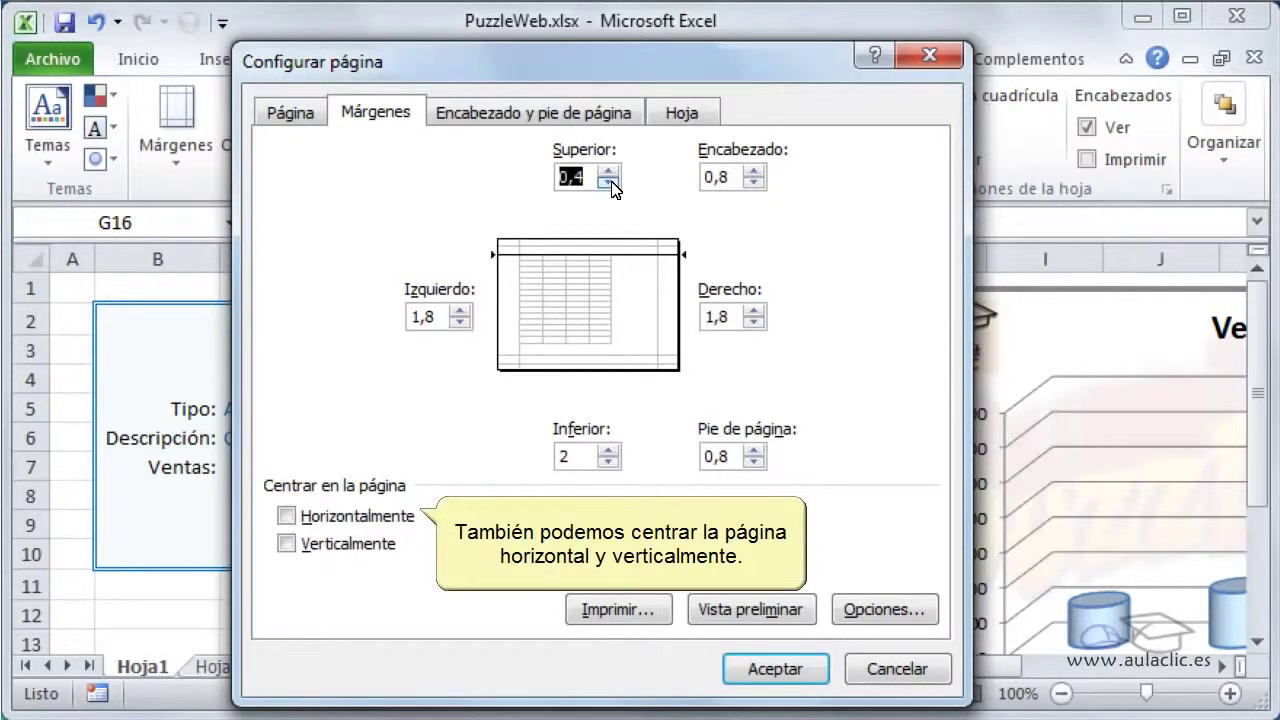
Centre the printout on the page both Horizontalmente and Verticalmente
left_click(338, 527)
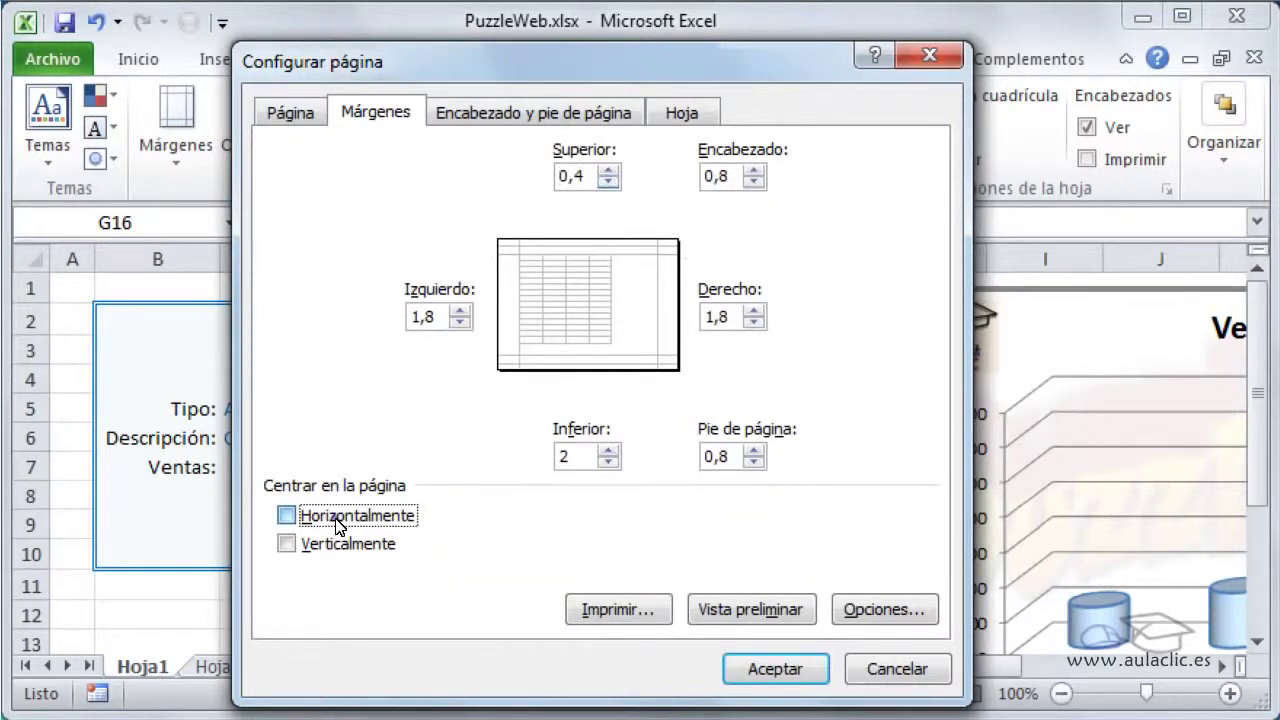
left_click(338, 527)
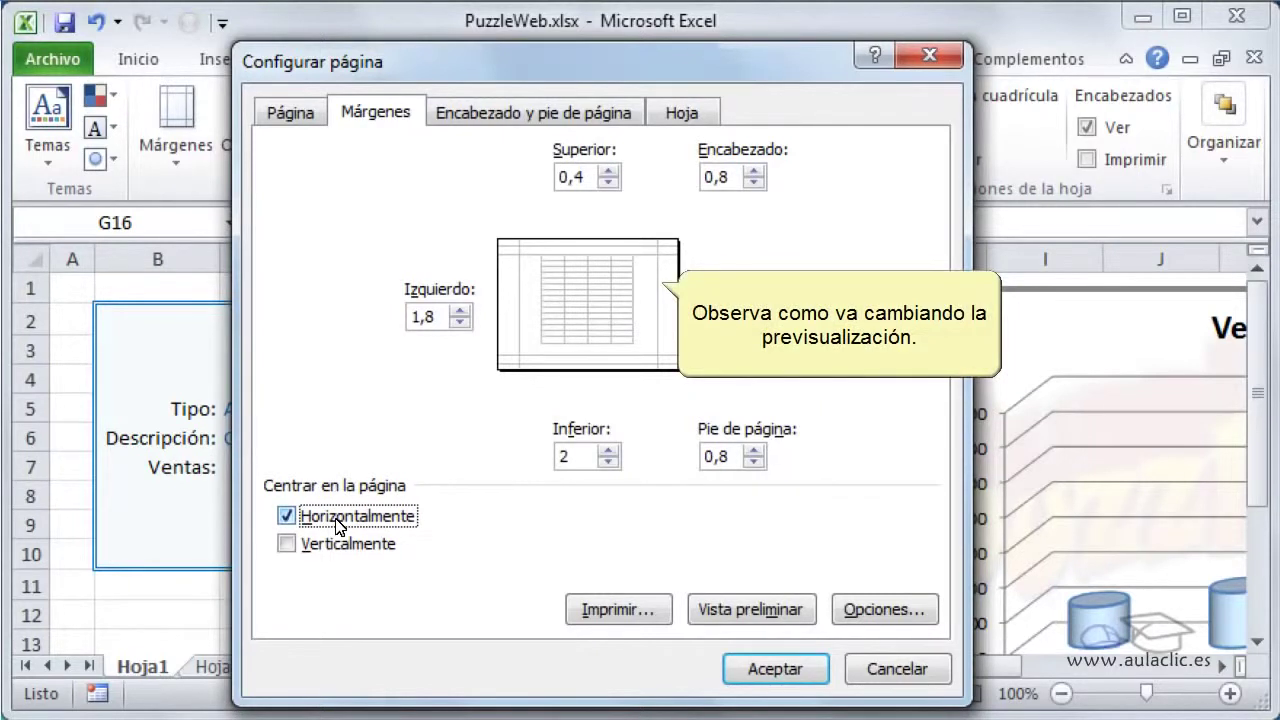
left_click(288, 546)
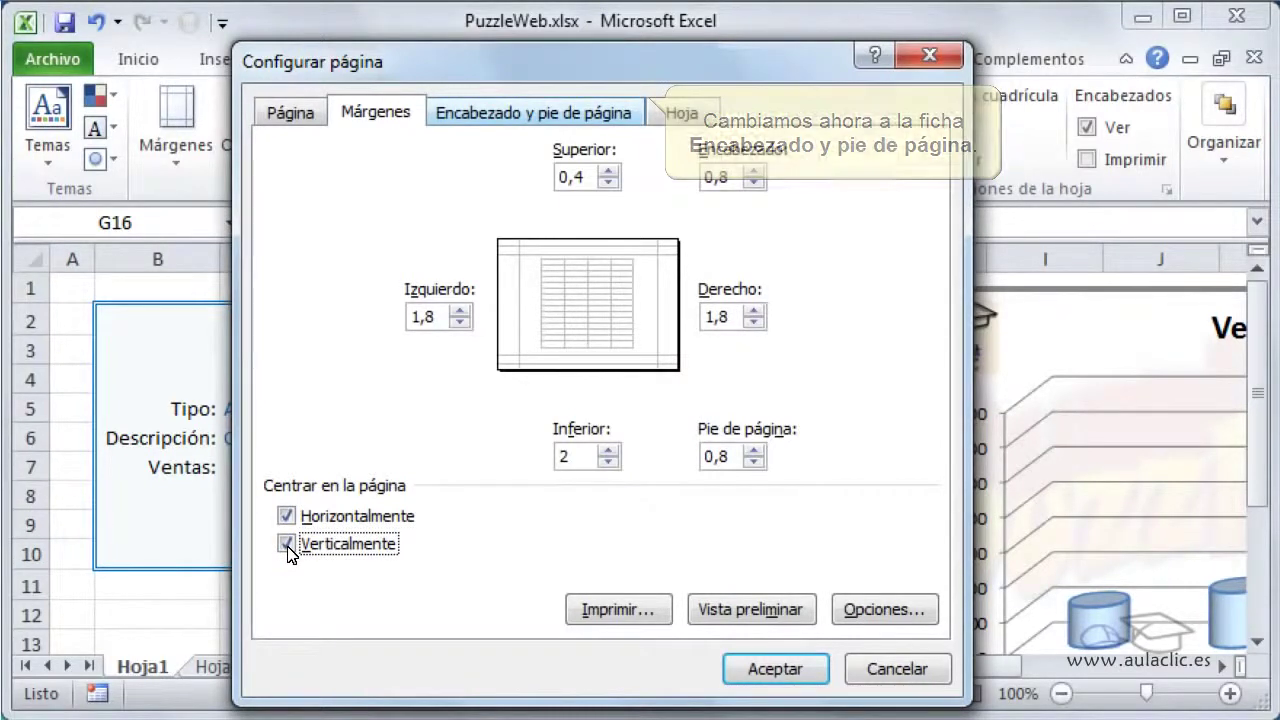
Add 'aulaClic' to the right section of the custom header
left_click(492, 116)
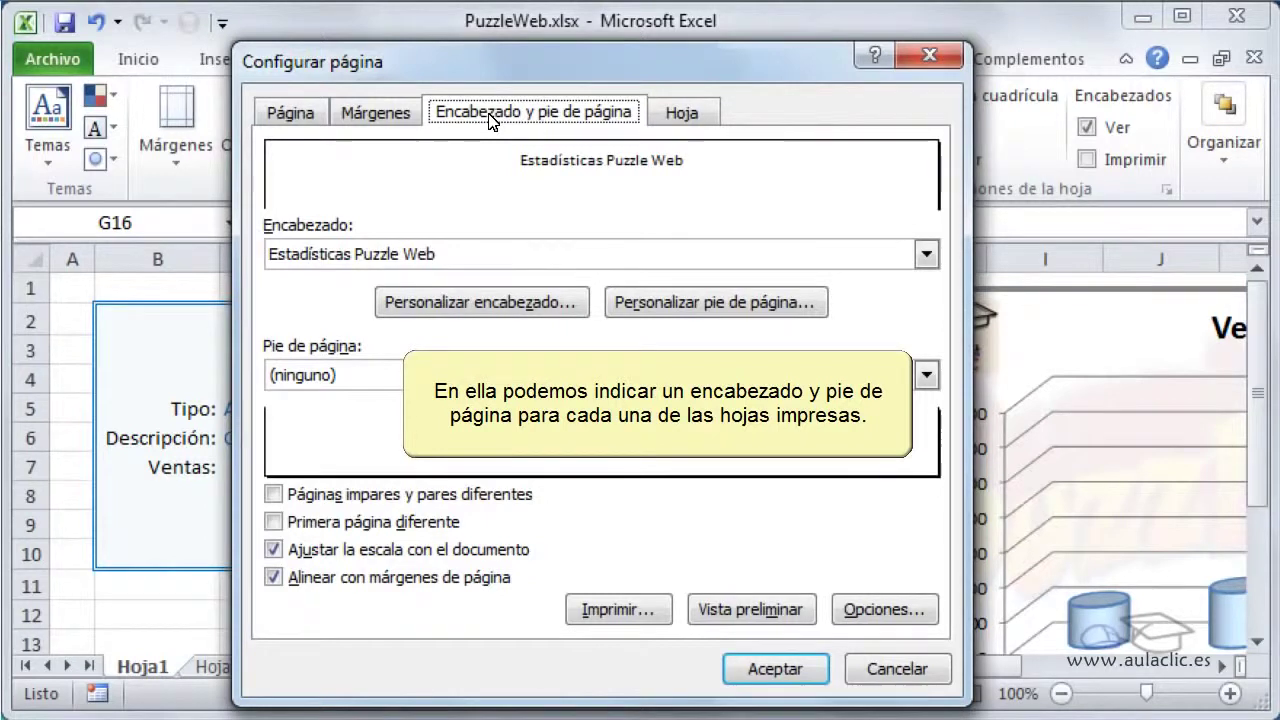
left_click(500, 302)
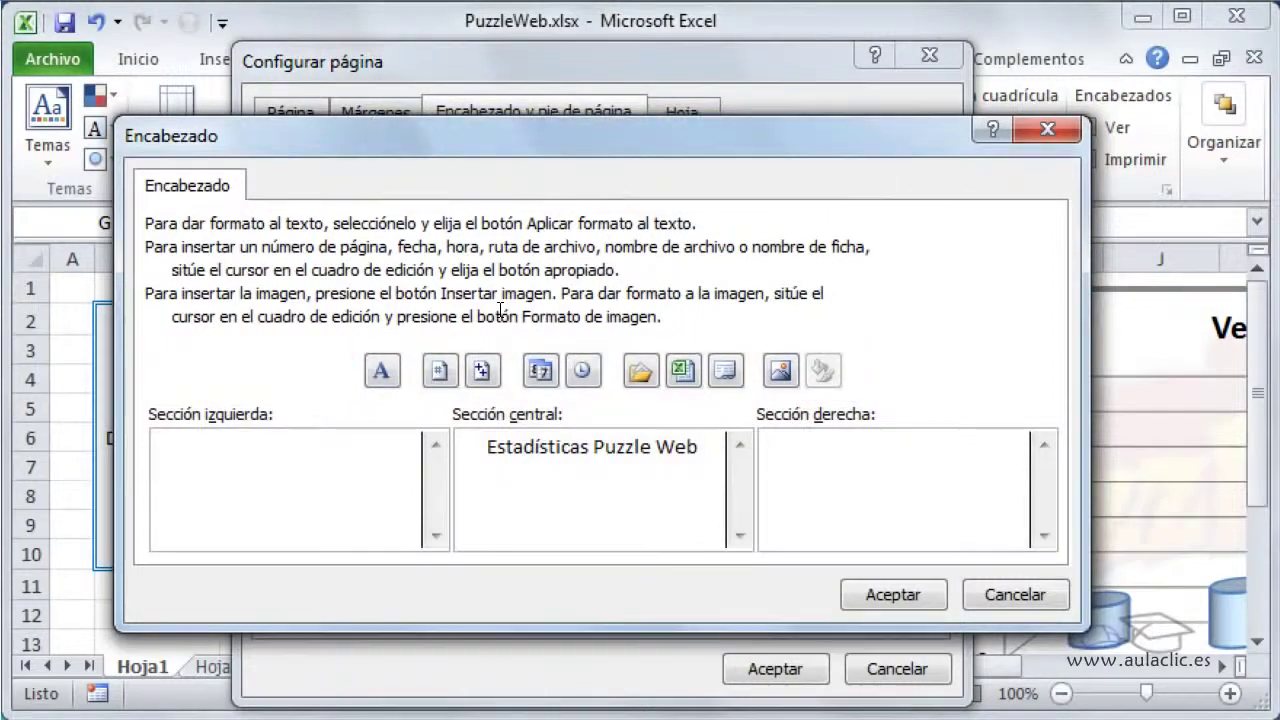
left_click(870, 472)
type("aulaClic")
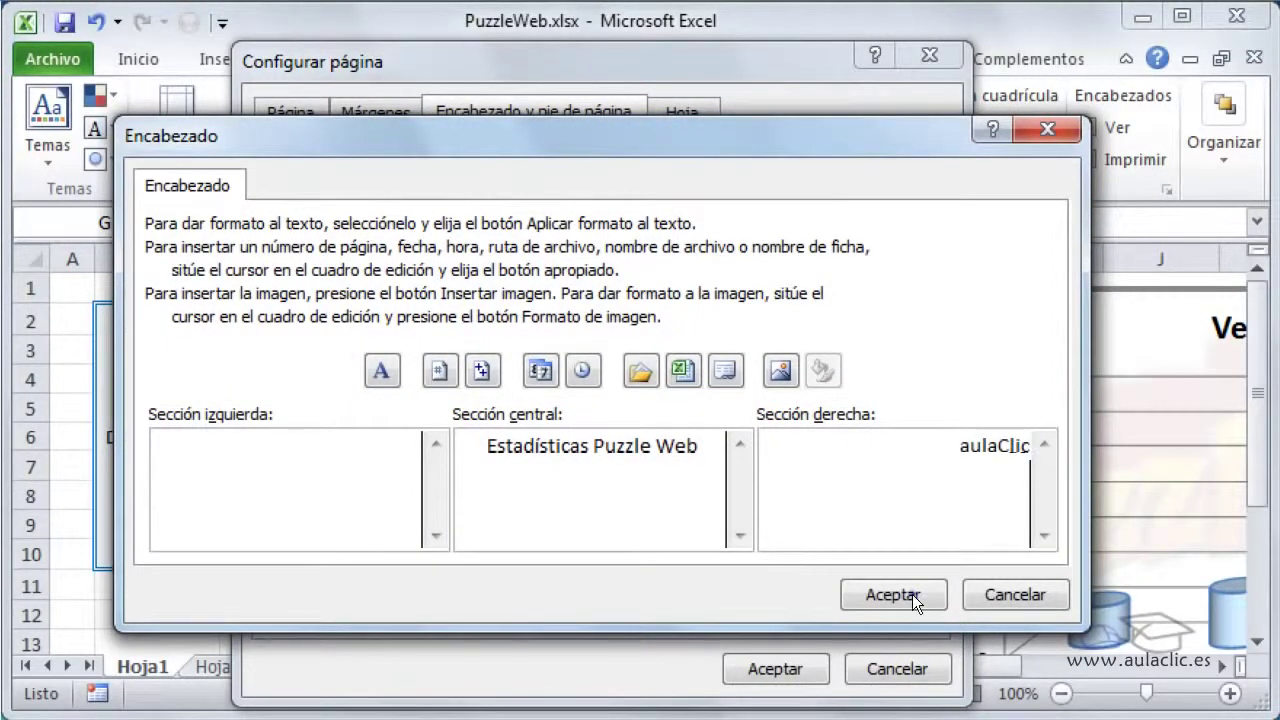
left_click(912, 594)
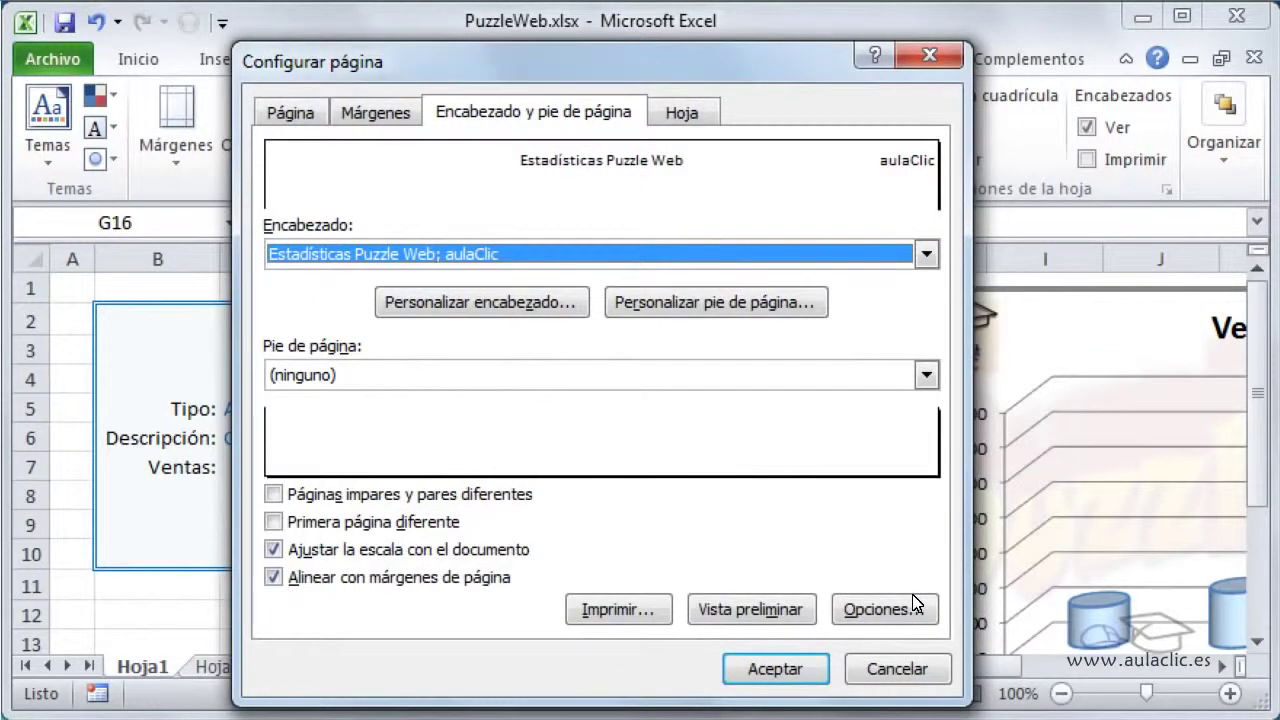
Enter 'Ejemplo Excel 2010' in the central section of the custom footer
left_click(735, 310)
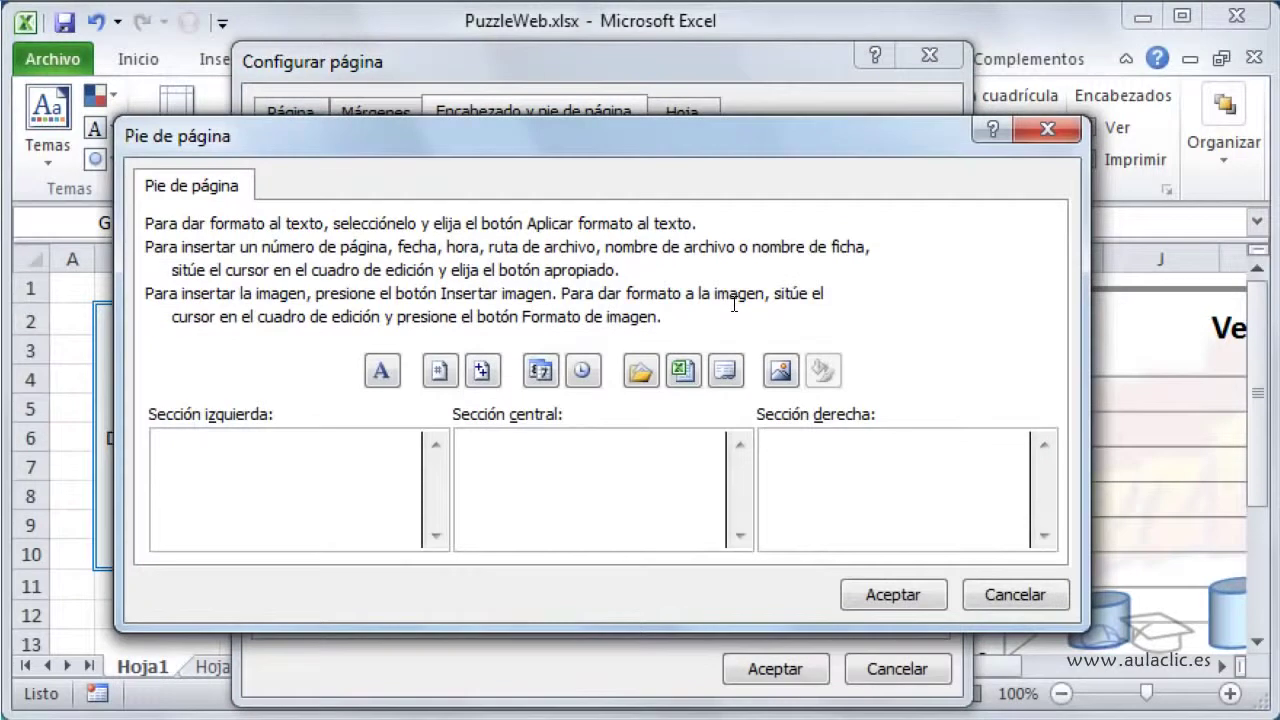
left_click(628, 450)
type("Ejemplo Excel 2010")
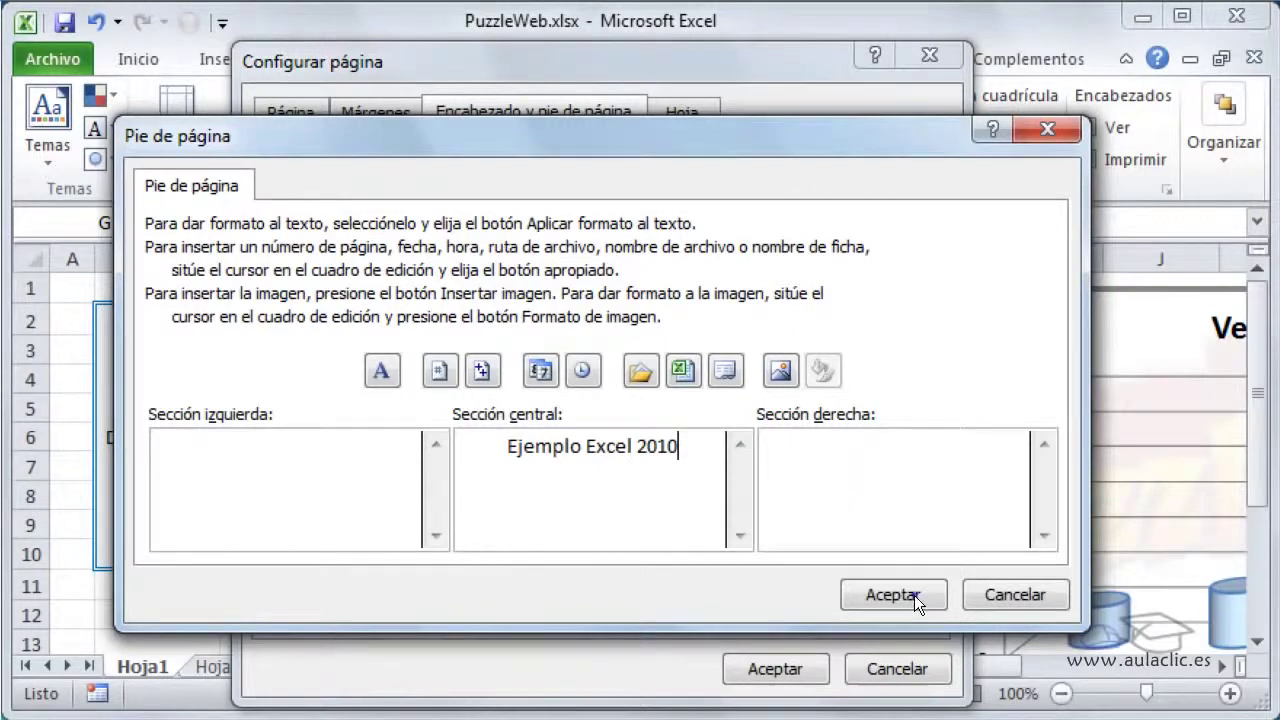
left_click(914, 595)
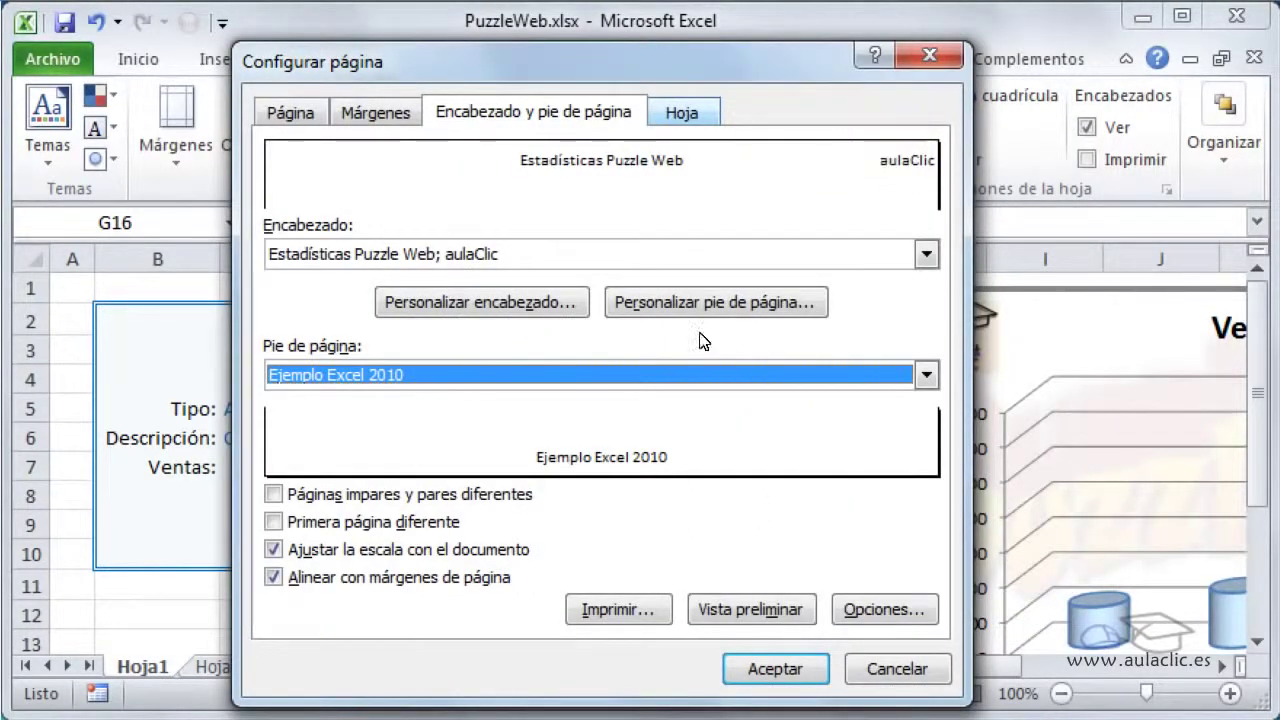
left_click(684, 108)
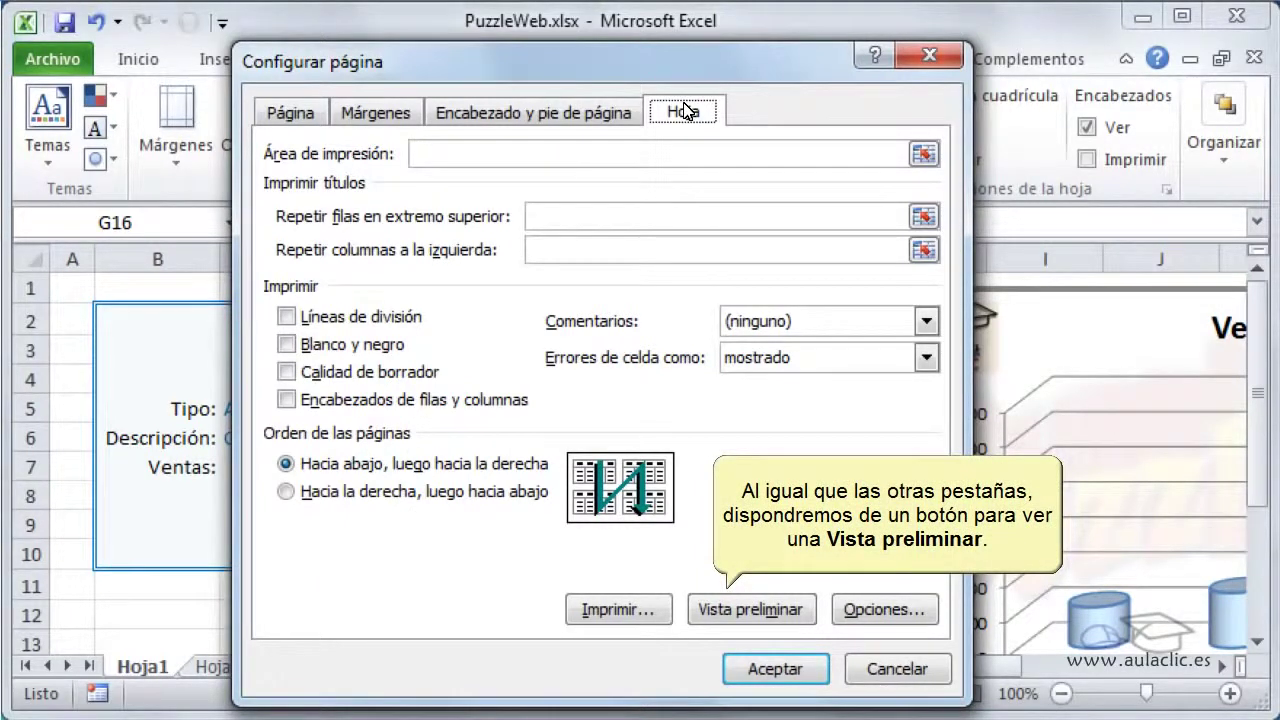
Check the Vista preliminar print preview, then return to the PuzzleWeb worksheet
left_click(775, 605)
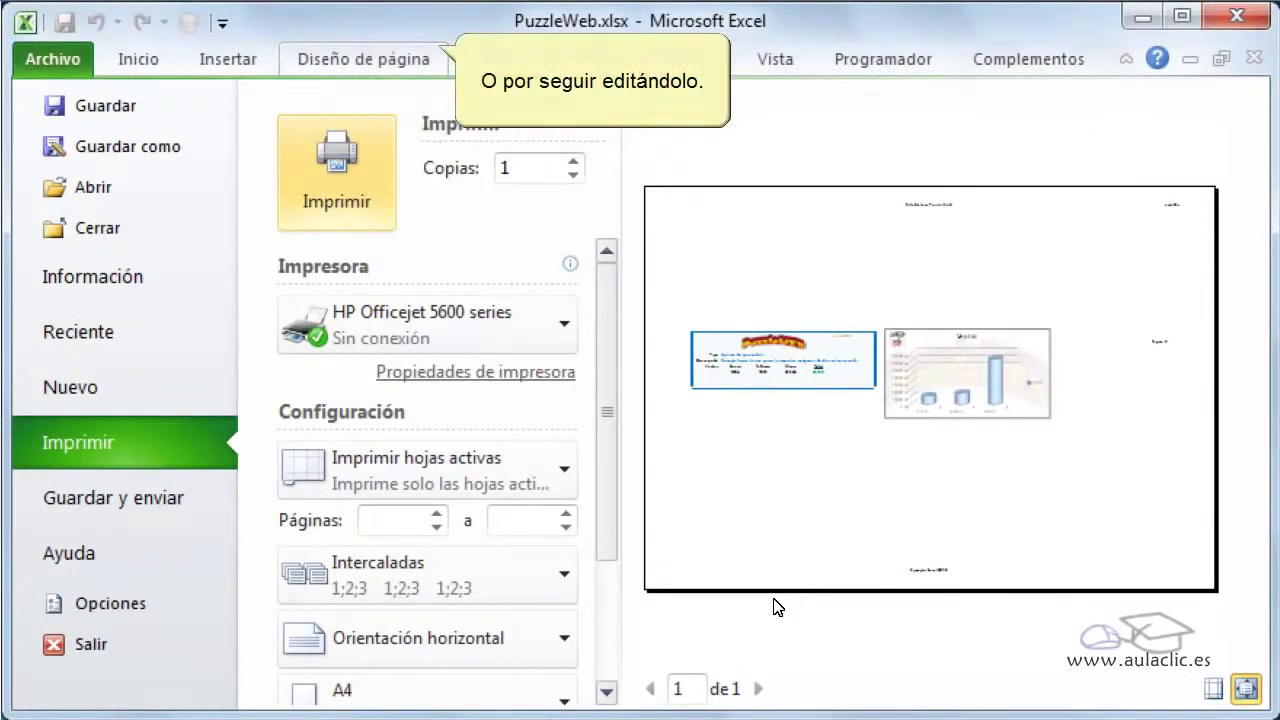
left_click(384, 59)
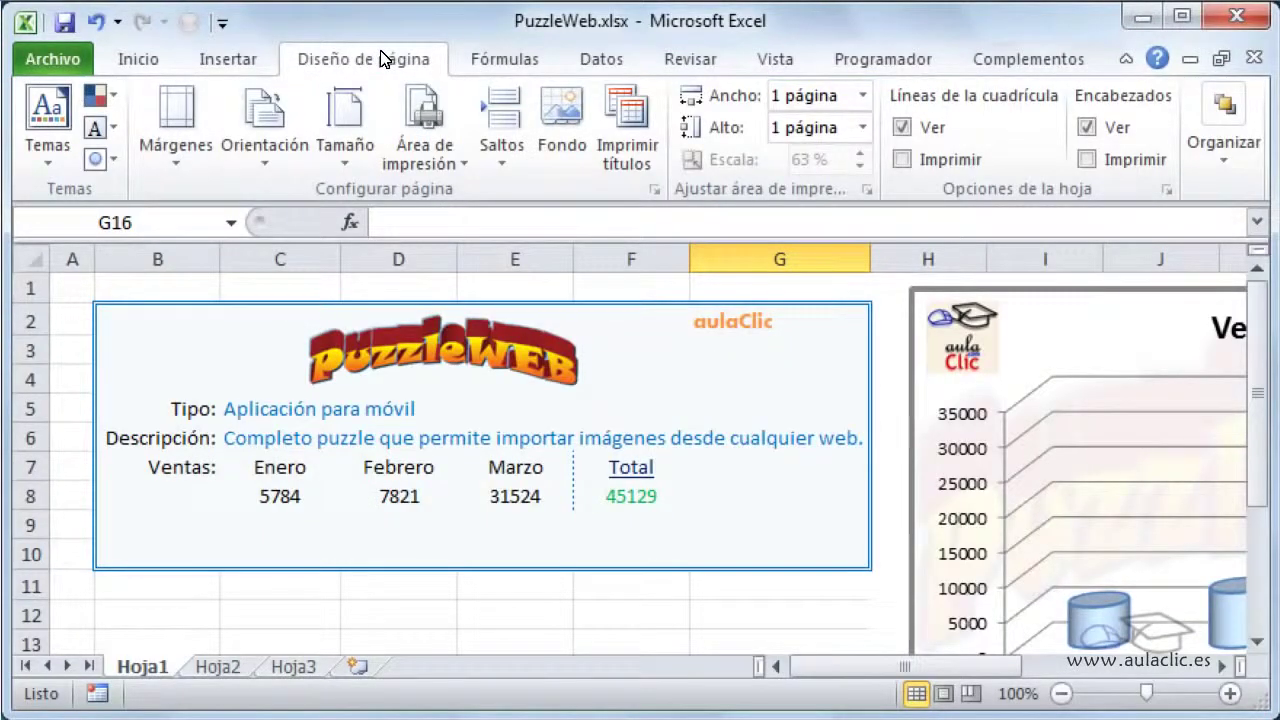